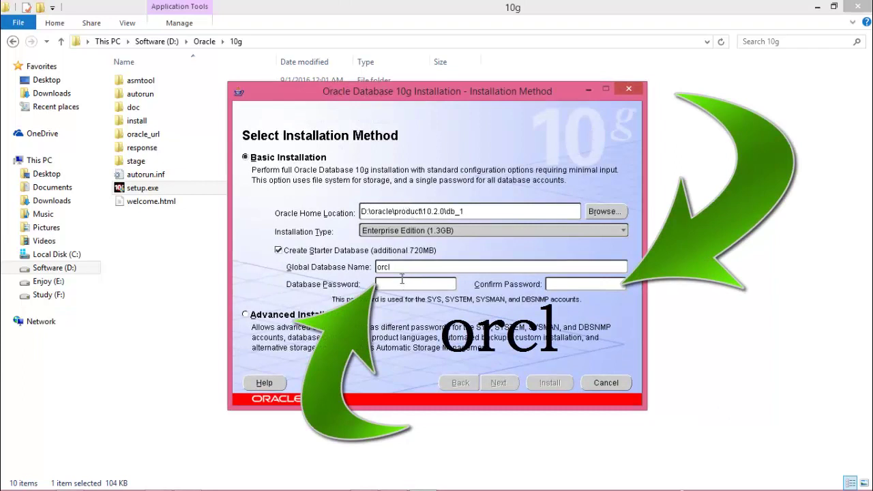
Enter and confirm the orcl starter database password, then proceed with Basic Installation.
type("orcl")
left_click(609, 281)
type("orcl")
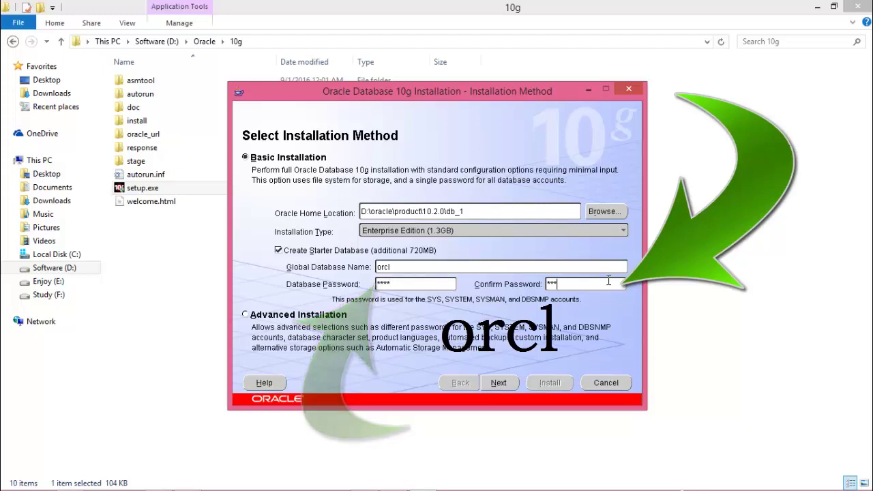
left_click(505, 384)
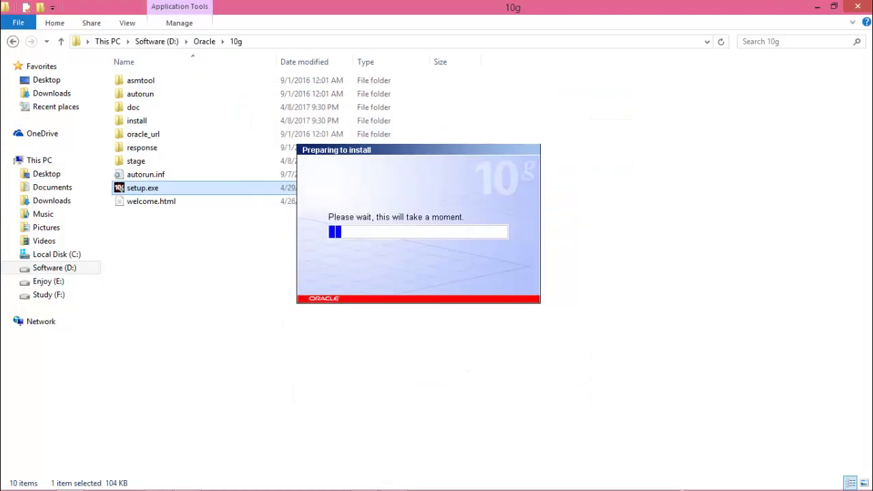
Mark the operating system and service pack checks as user-verified, continue, and allow firewall access.
left_click(858, 8)
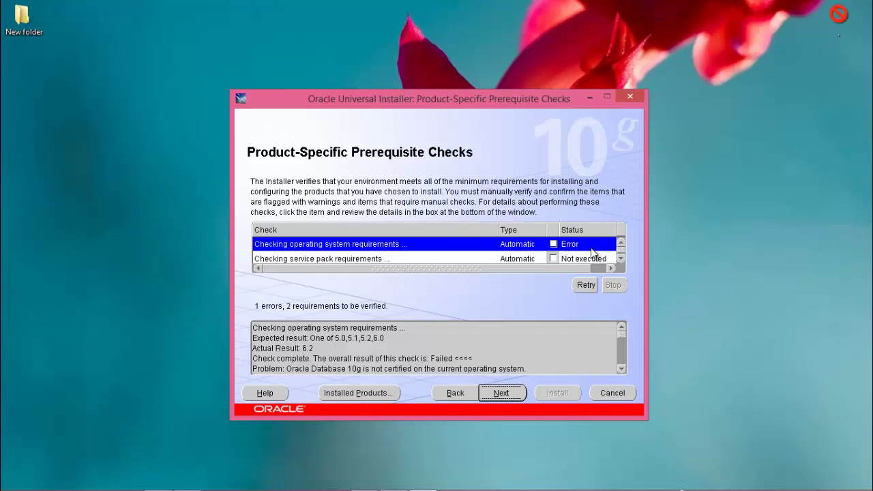
left_click(556, 244)
scroll(553, 249, "down", 1)
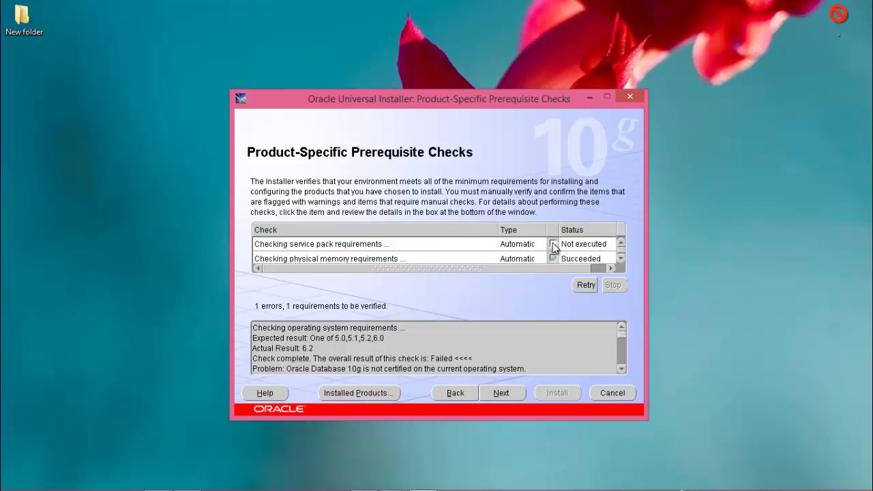
left_click(554, 246)
left_click(554, 246)
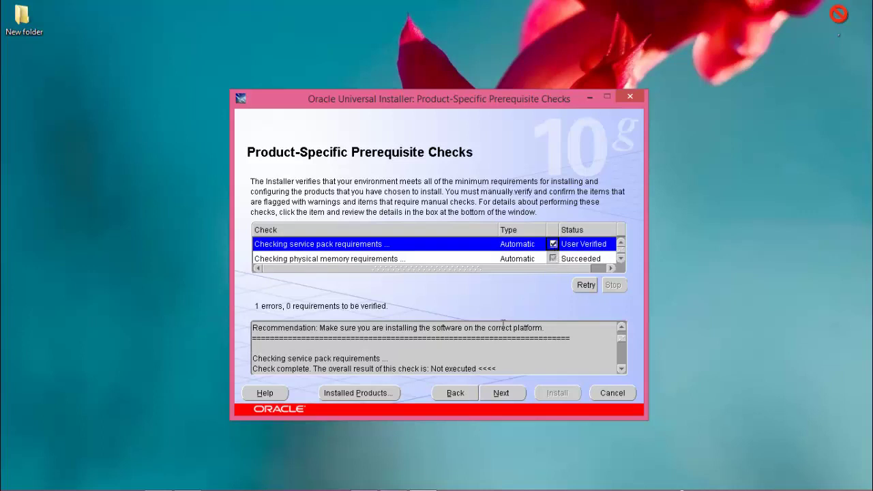
left_click(502, 393)
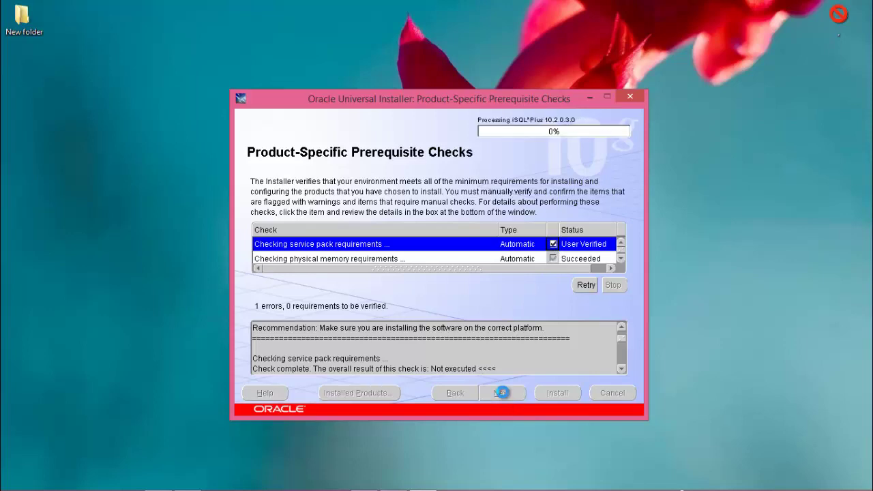
left_click(514, 355)
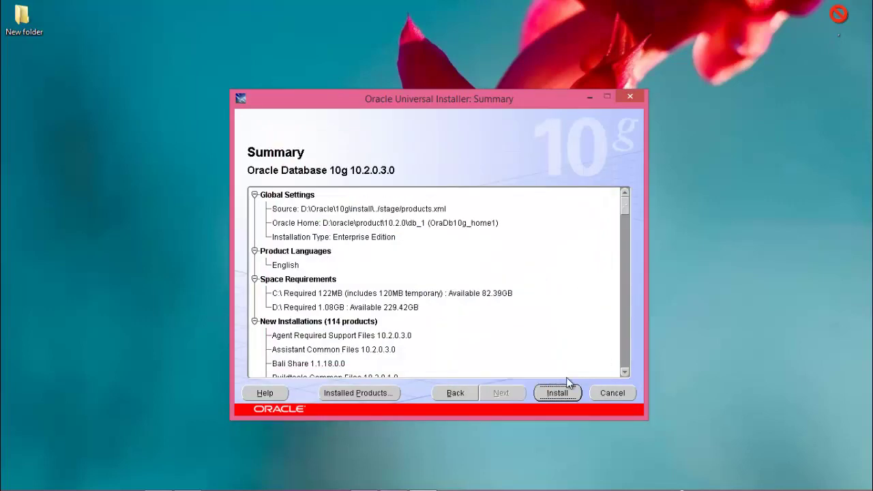
Install the 114 products listed on the Summary page.
left_click(558, 393)
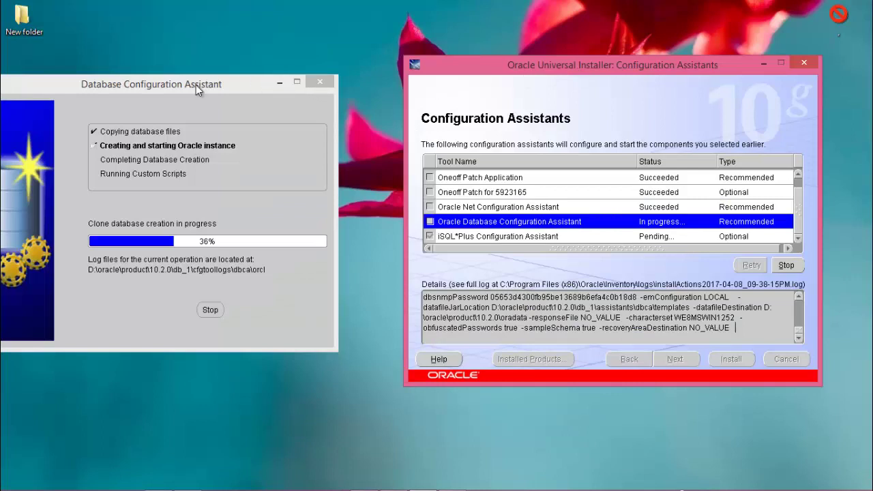
Place the Database Configuration Assistant beside the installer and switch between them while cloning runs.
left_click_drag(195, 85, 264, 86)
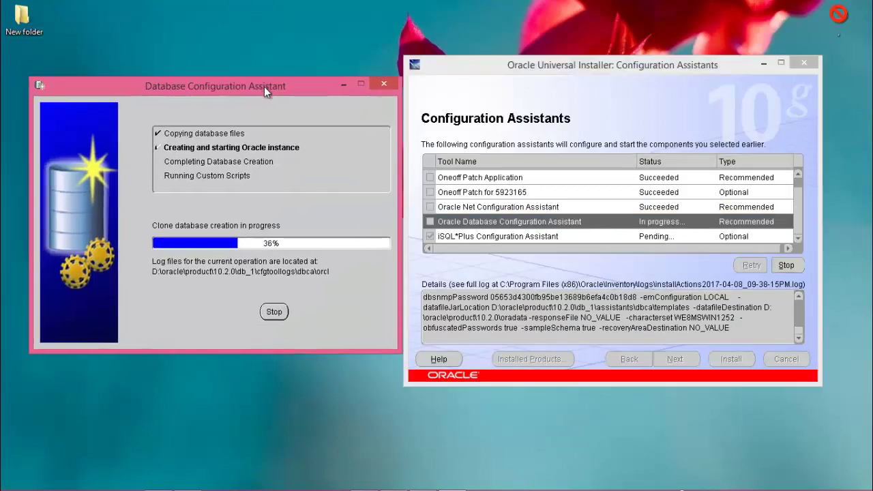
mouse_move(446, 483)
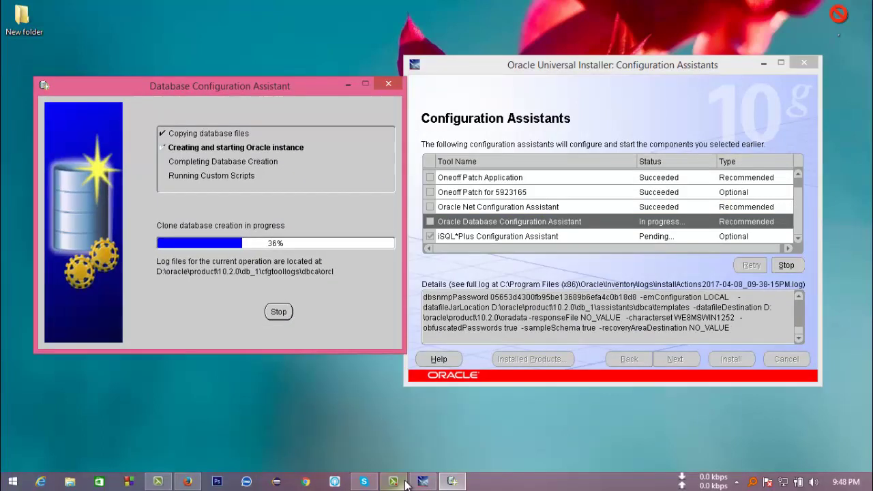
left_click(423, 481)
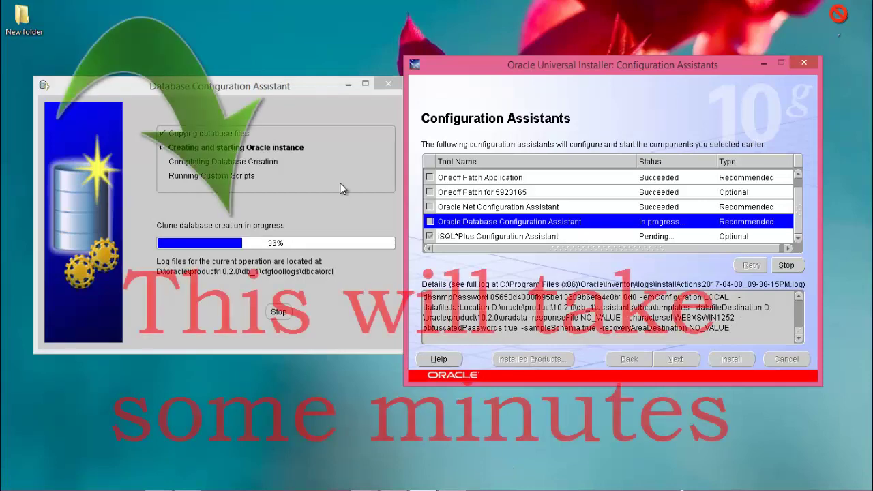
left_click(346, 224)
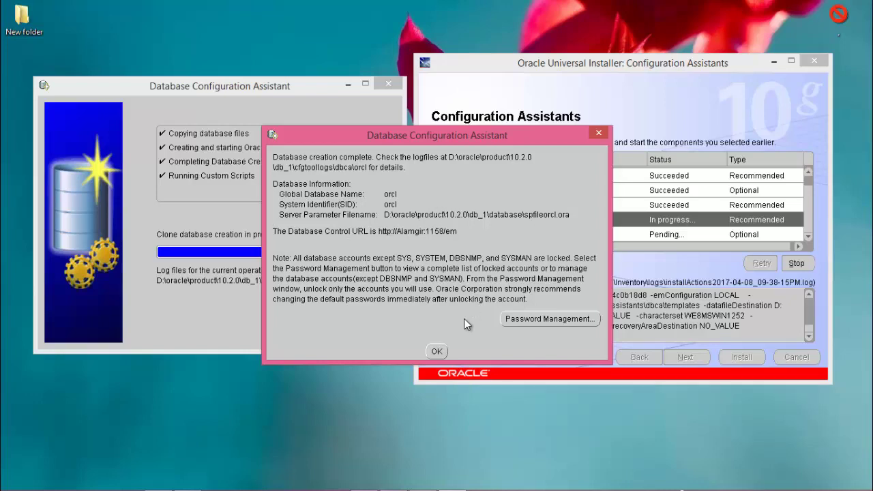
Acknowledge database creation completion, then exit the installer and confirm quitting.
left_click(431, 352)
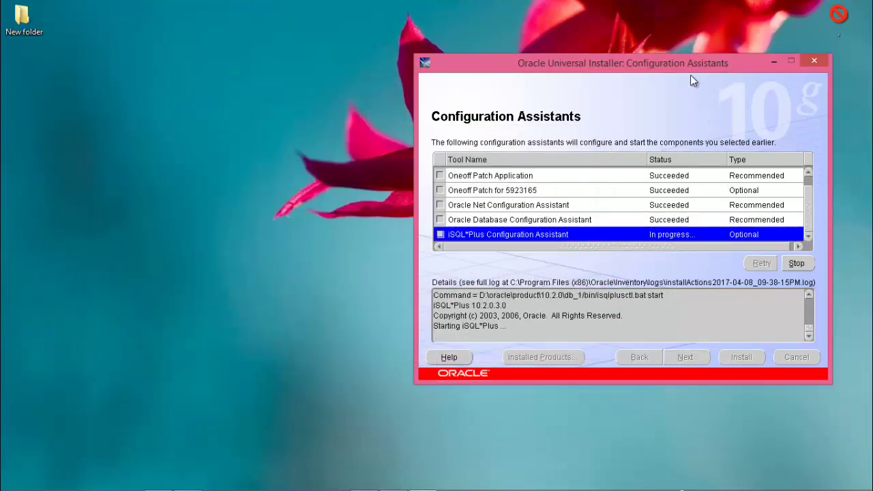
left_click_drag(683, 57, 517, 52)
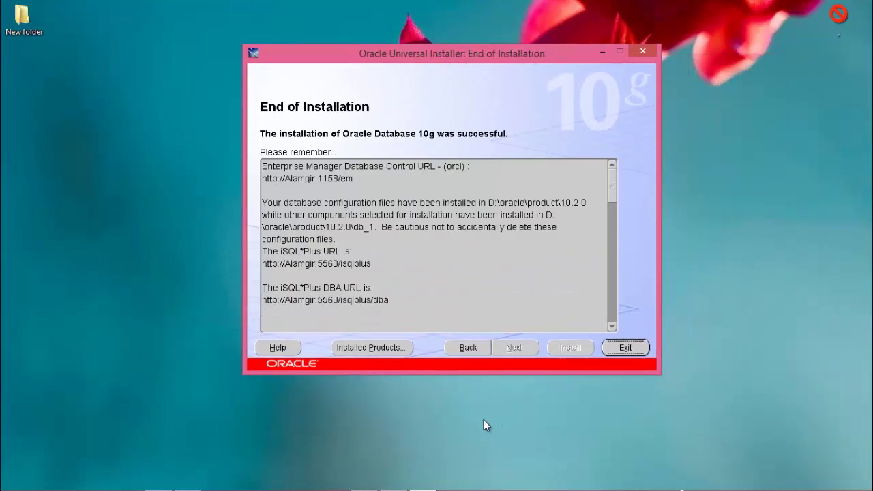
left_click(626, 348)
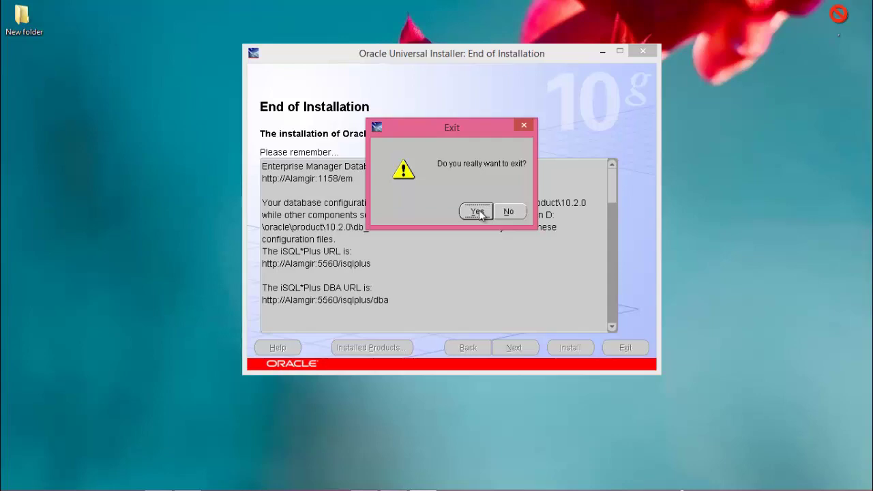
left_click(477, 212)
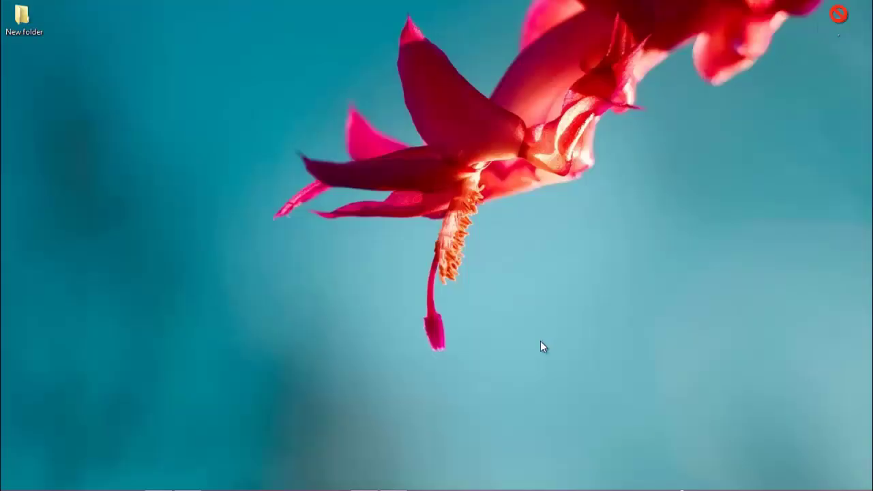
Open Computer Management from This PC and load Services under Services and Applications.
key("super+e")
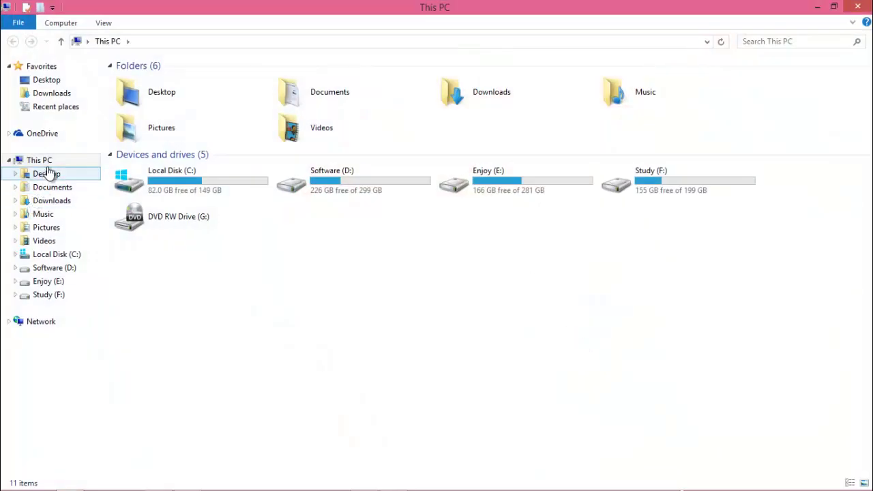
right_click(50, 161)
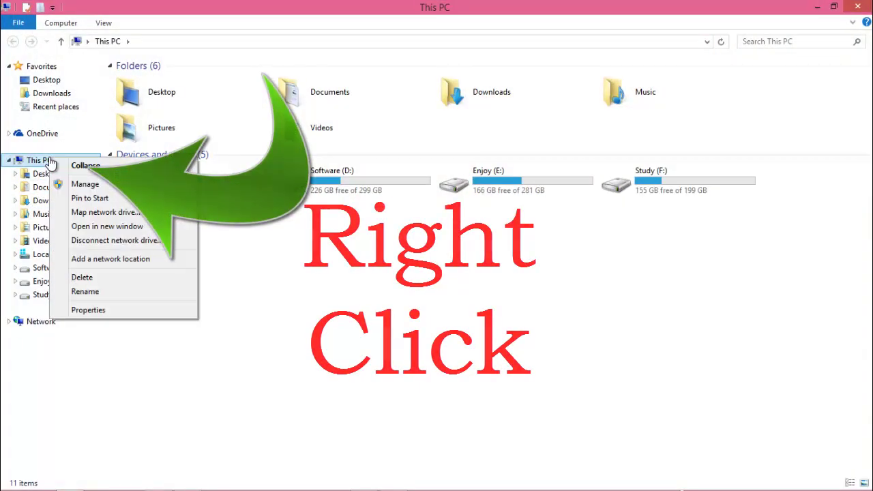
left_click(84, 184)
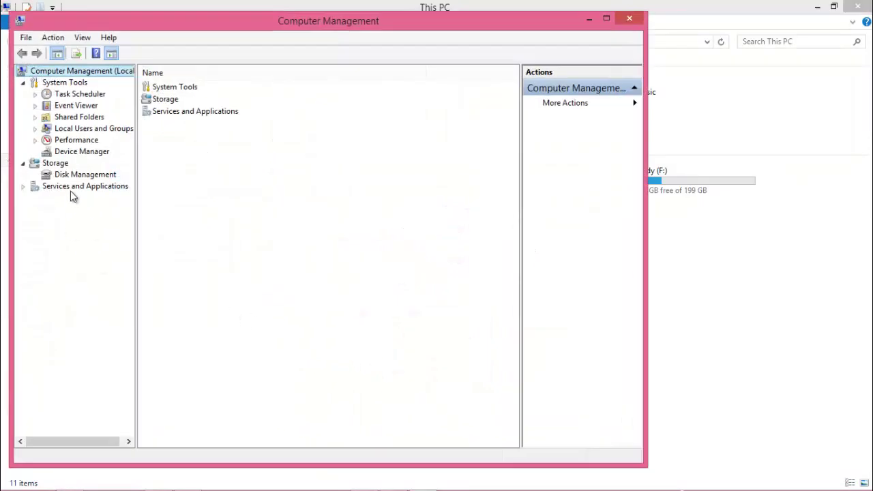
double_click(70, 187)
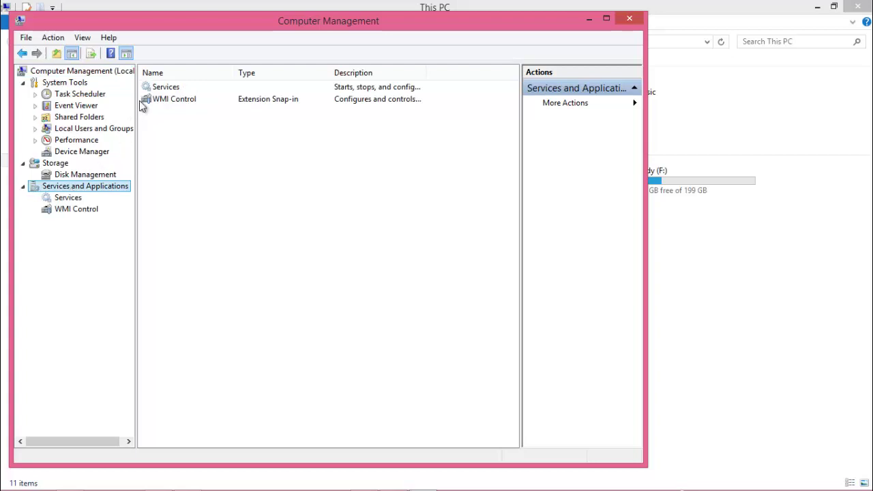
double_click(161, 88)
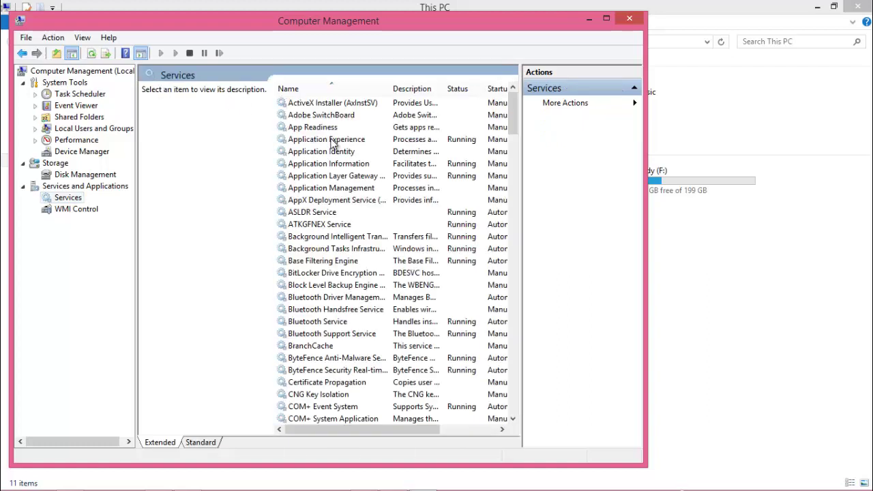
Find OracleJobSchedulerORCL in the maximised services list and open its Properties.
left_click(332, 142)
key("o")
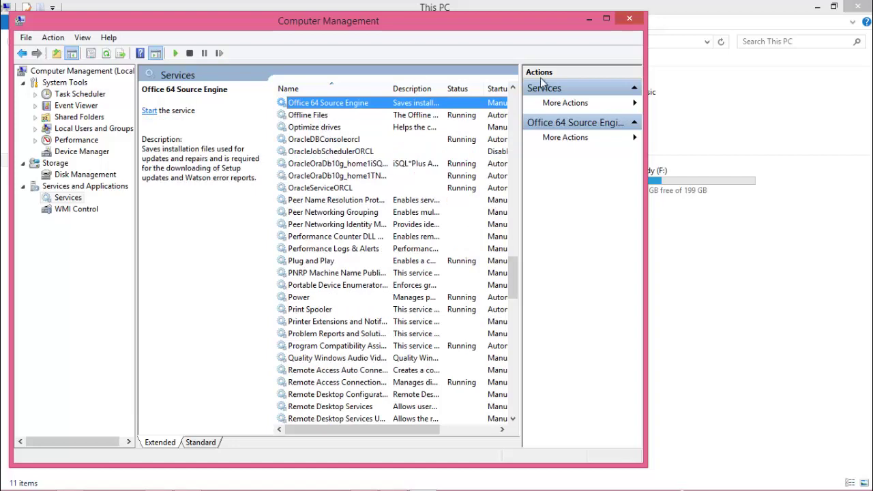
left_click(606, 19)
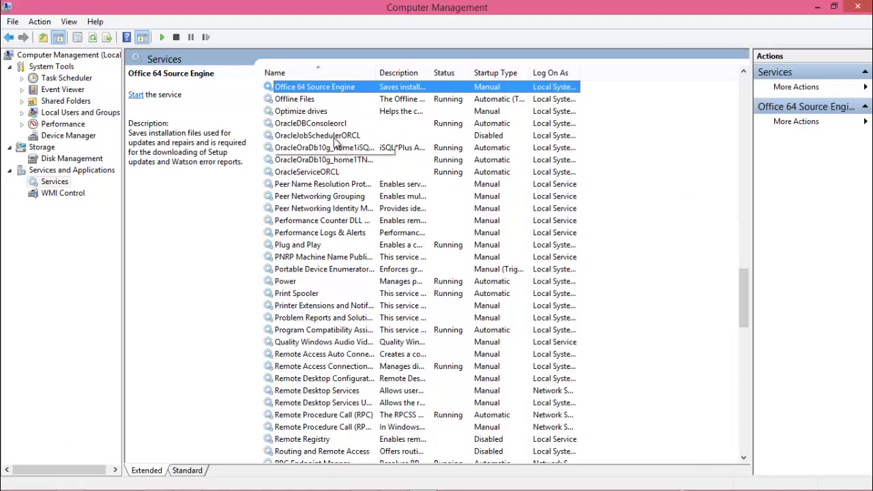
left_click(315, 125)
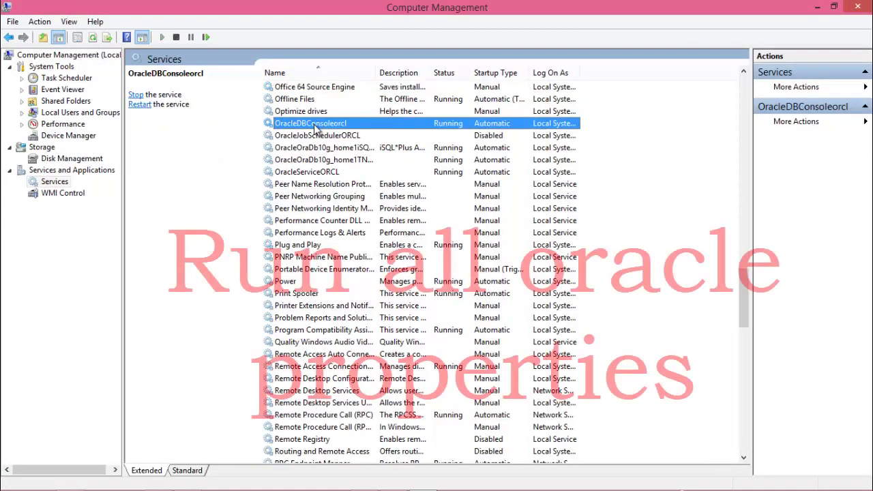
left_click(321, 136)
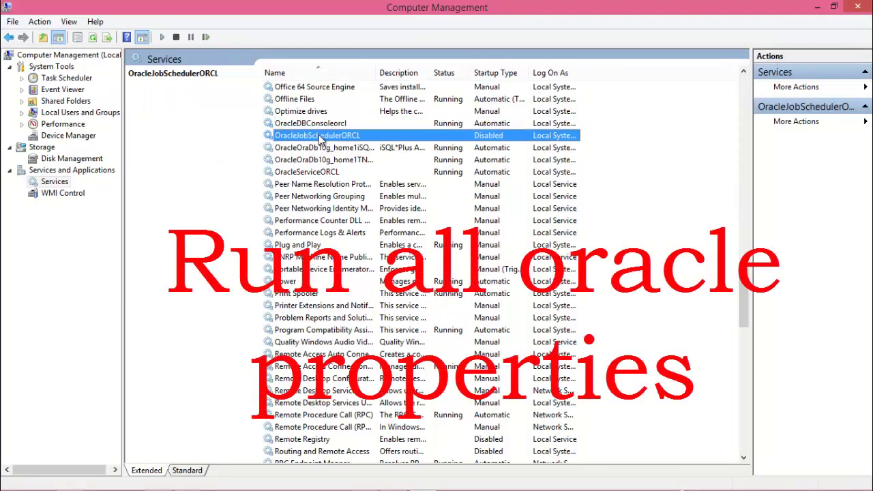
right_click(321, 139)
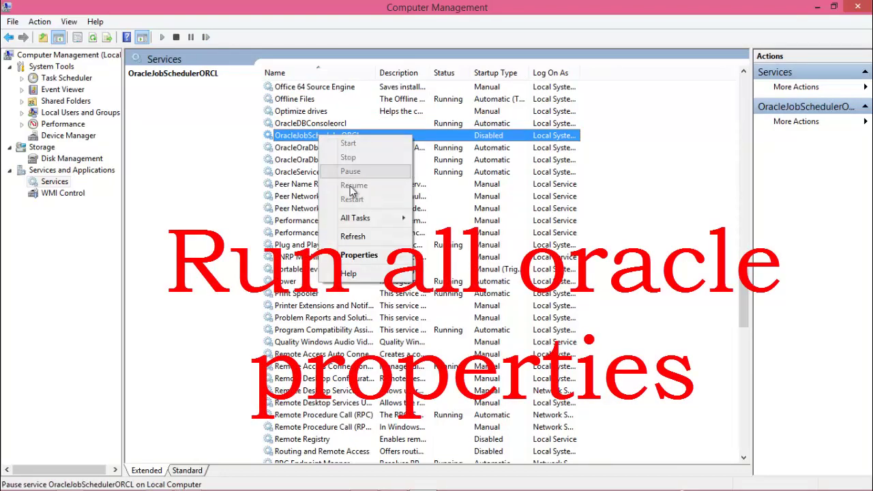
left_click(372, 256)
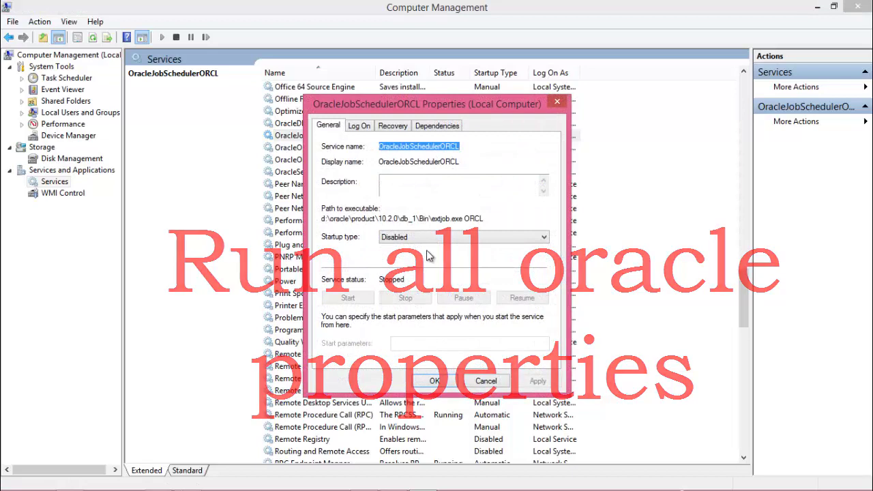
Set its startup type to Manual, start the service, and close Computer Management.
left_click(436, 239)
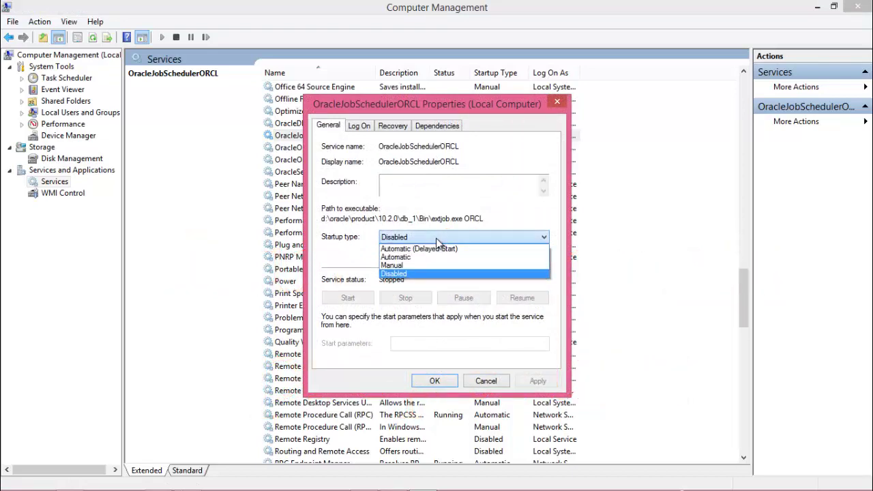
left_click(400, 105)
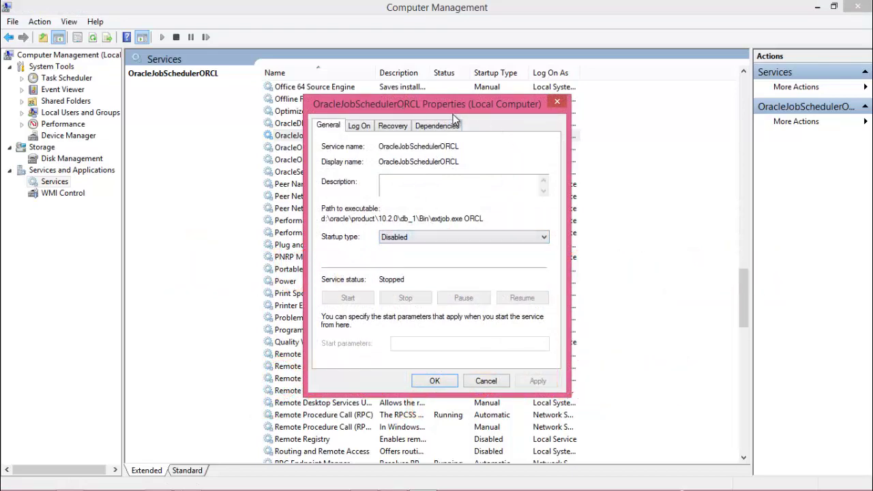
left_click_drag(454, 110, 666, 124)
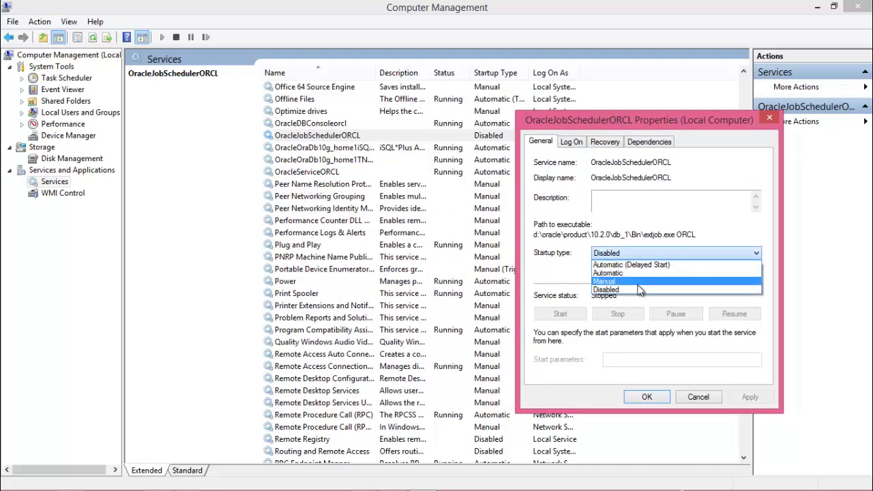
left_click(639, 285)
left_click(647, 397)
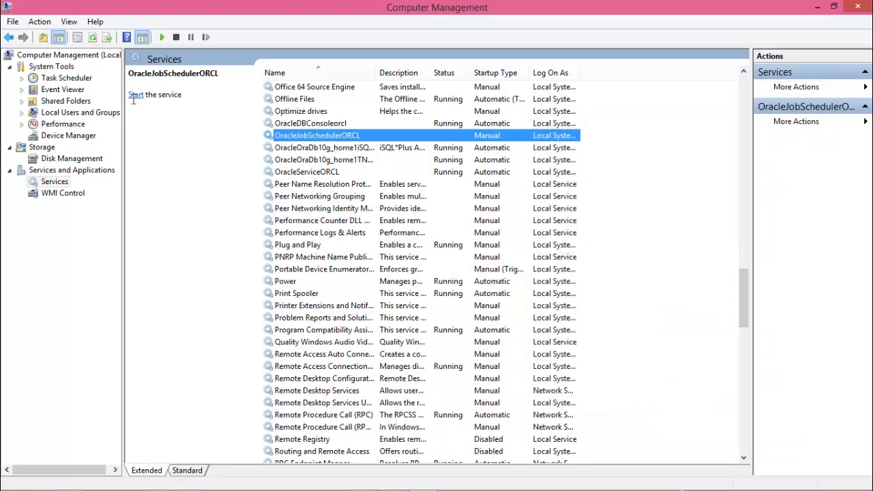
left_click(136, 96)
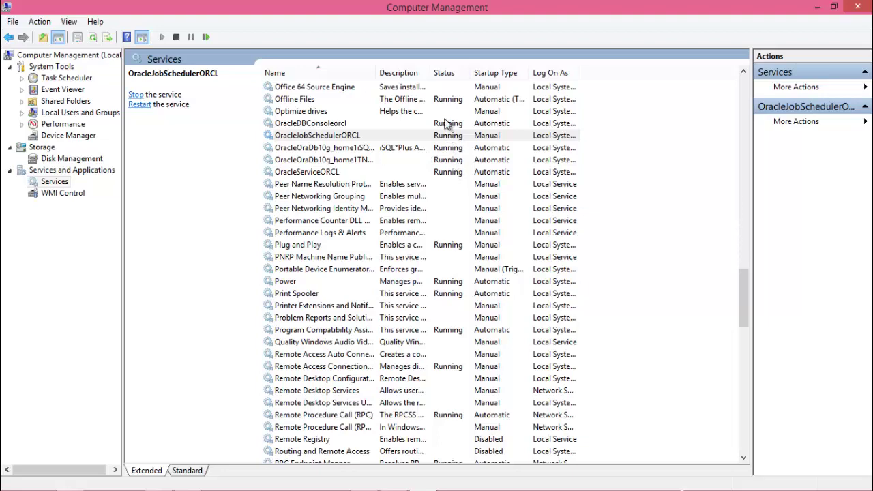
left_click(857, 8)
Open a command prompt and set ORACLE_SID to orcl.
key("super+r")
key("Return")
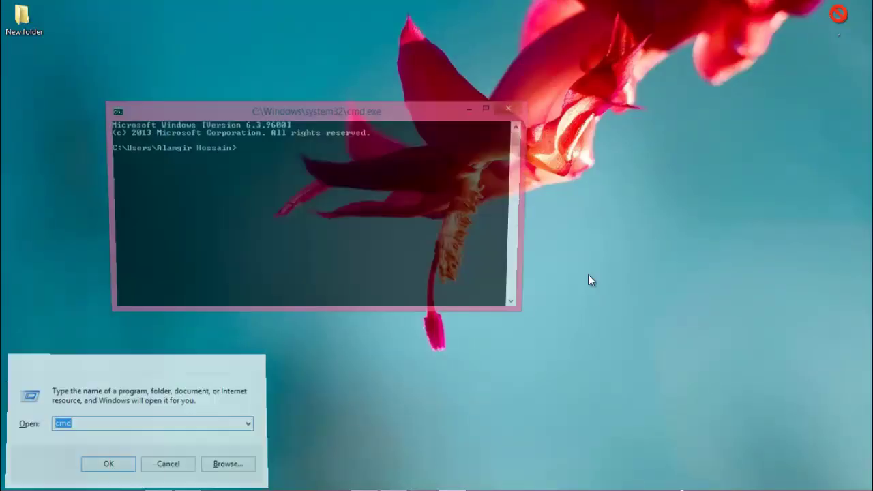
type("set")
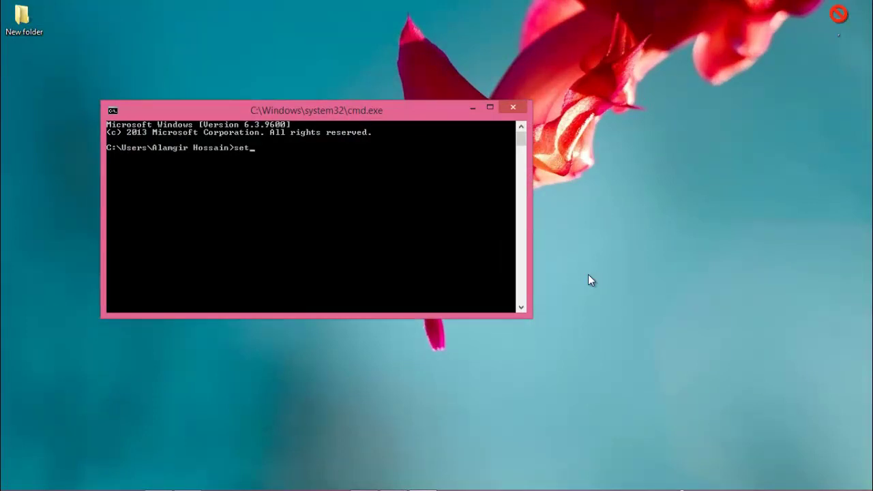
type(" oracle_sid=orcl")
key("Return")
Start SQL*Plus, log in as system with the database password, and enlarge the console.
type("sqlplus")
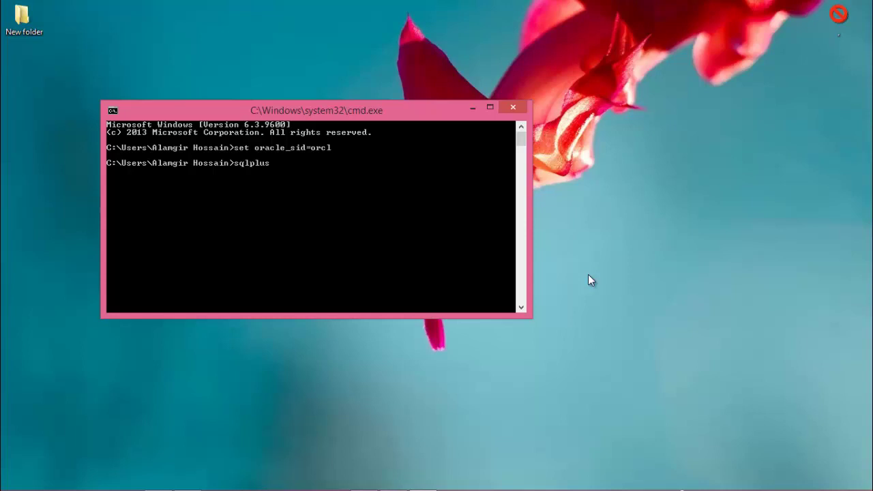
key("Return")
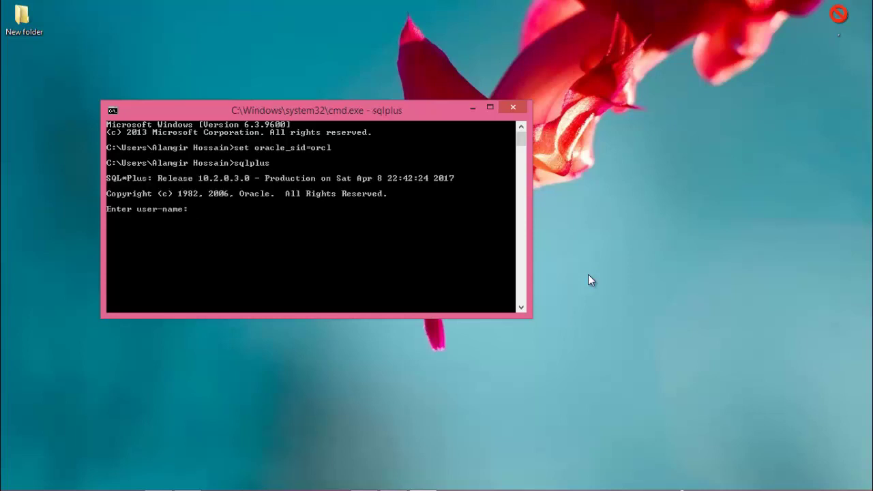
type("system")
key("Return")
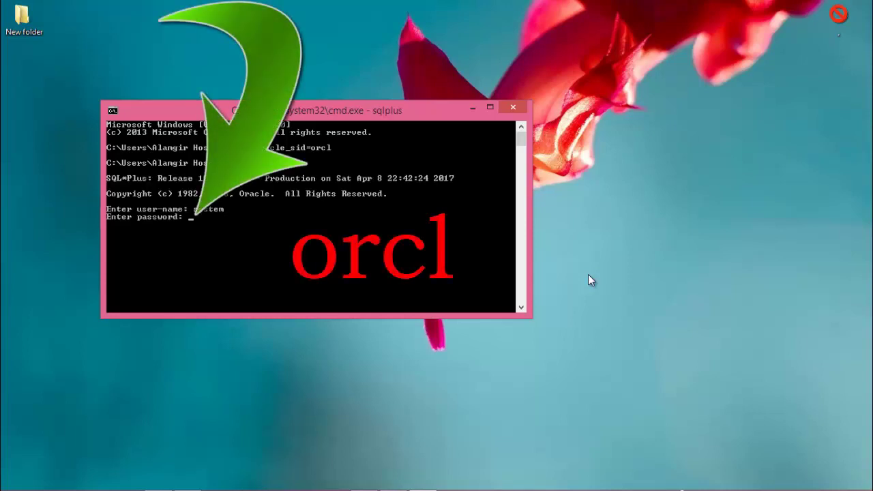
type("orcl")
key("Return")
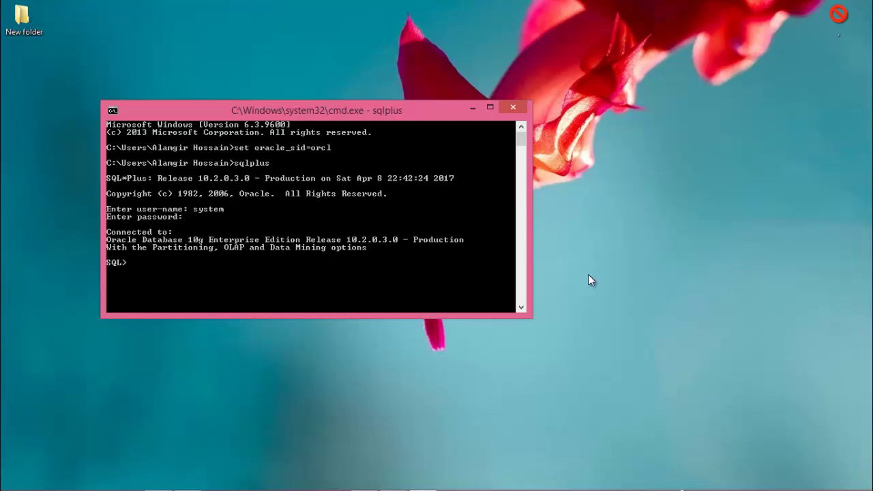
left_click(494, 109)
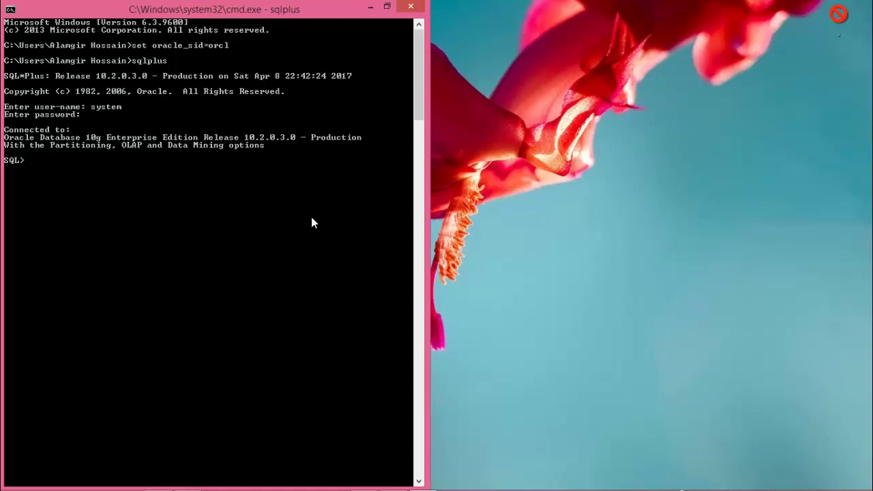
Run ALTER USER hr with a new password and ACCOUNT UNLOCK, terminated by ';'.
type("alter user hr identified")
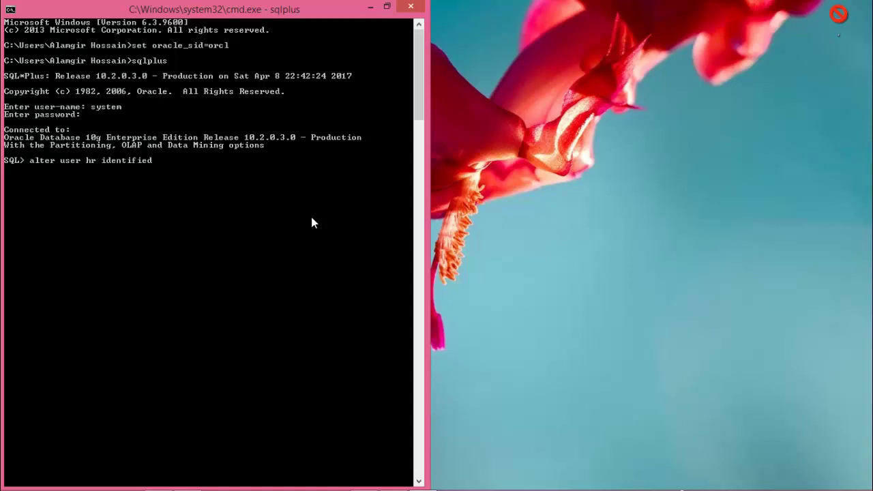
type(" by hr account unlock")
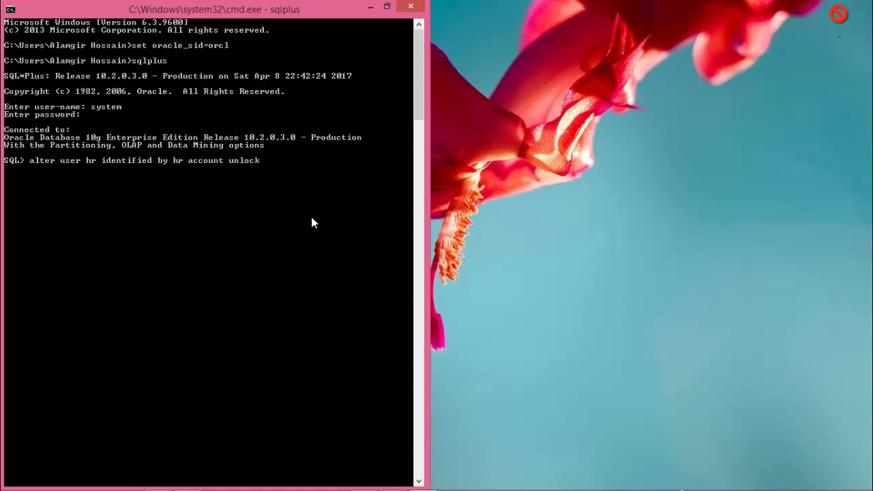
key("Return")
type(";")
key("Return")
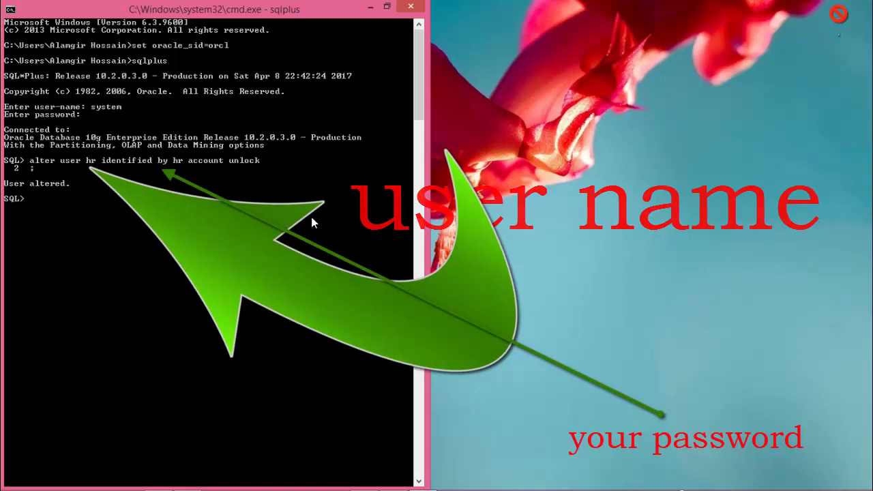
Connect as user hr with its password, then begin typing a SELECT query.
type("connect")
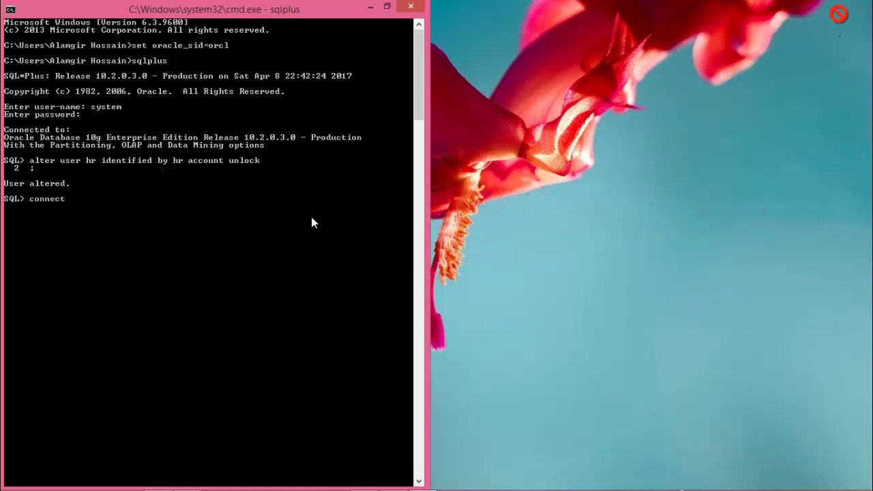
key("Return")
type("hr")
key("Return")
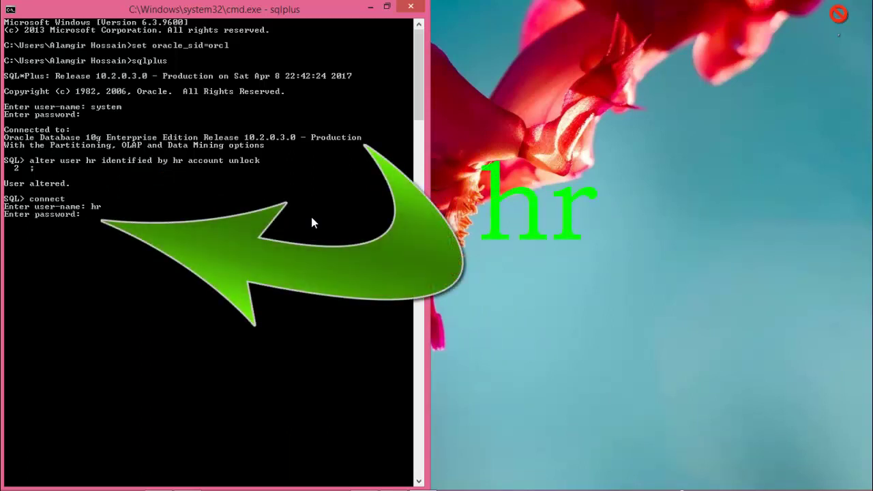
type("hr")
key("Return")
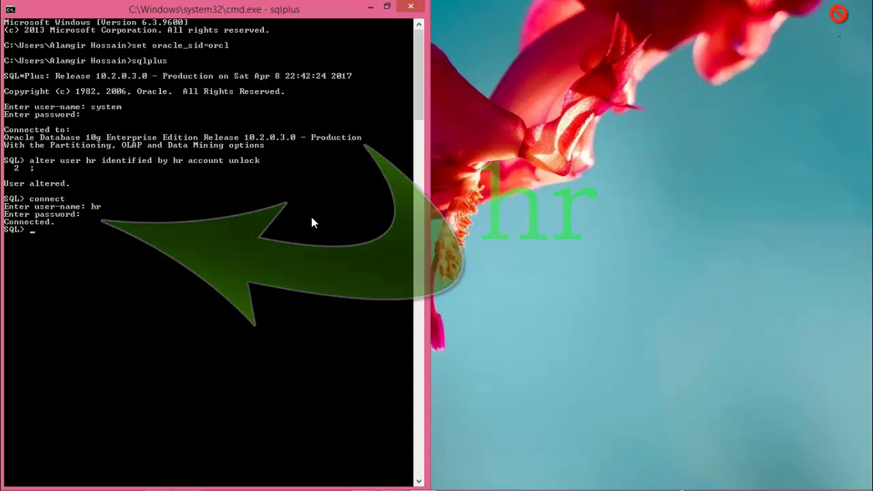
type("select")
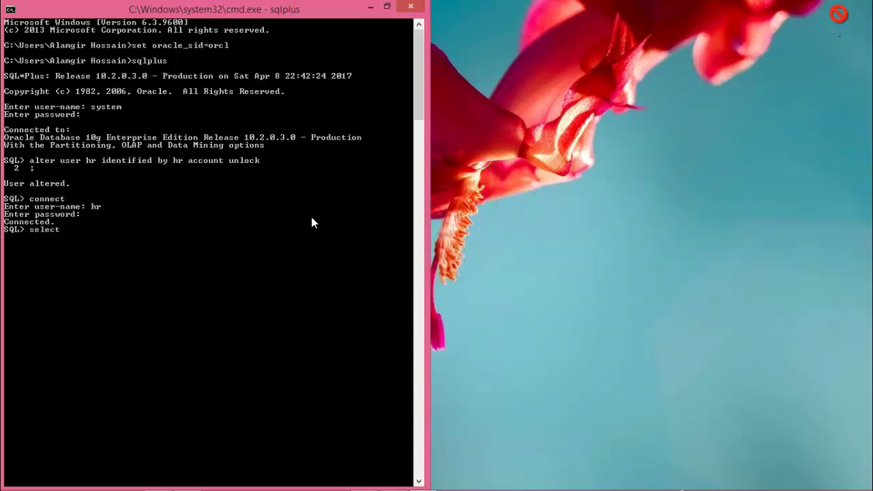
key("BackSpace")
key("BackSpace")
key("BackSpace")
key("BackSpace")
key("BackSpace")
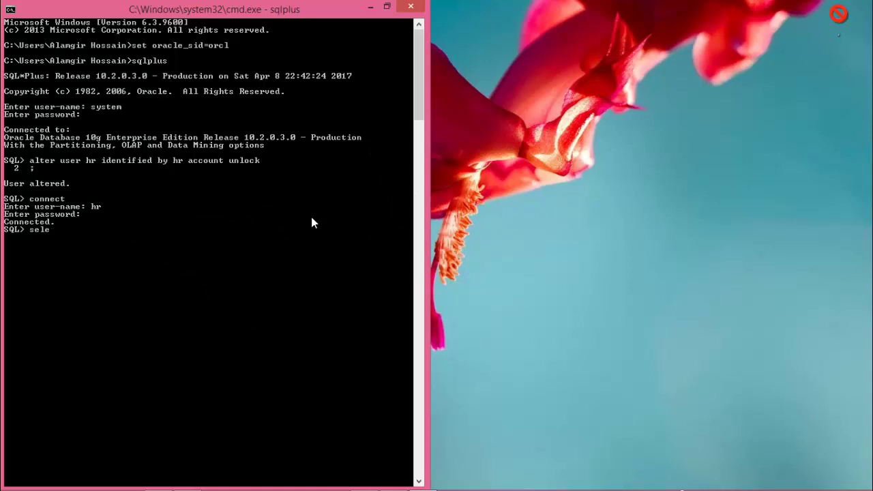